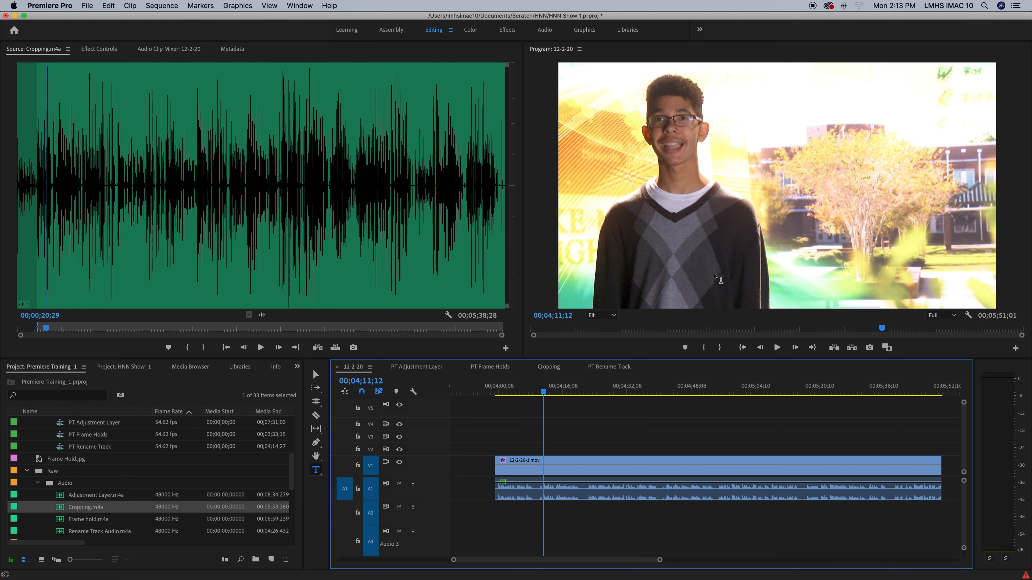
Show the File menu's New submenu with its new-item choices.
left_click(88, 6)
mouse_move(94, 19)
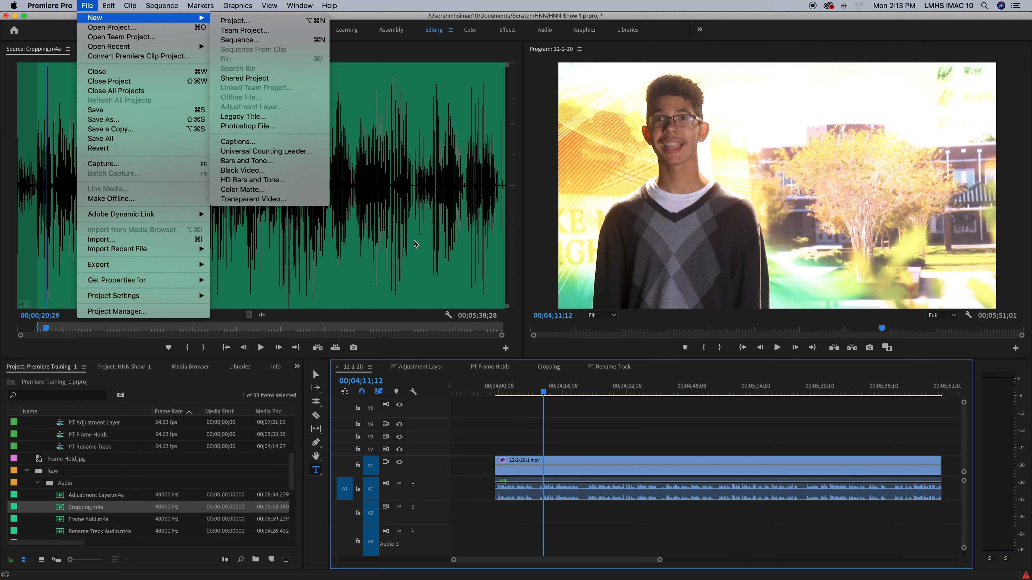
Close the File > New menu without creating anything and switch to the Selection tool.
left_click(101, 469)
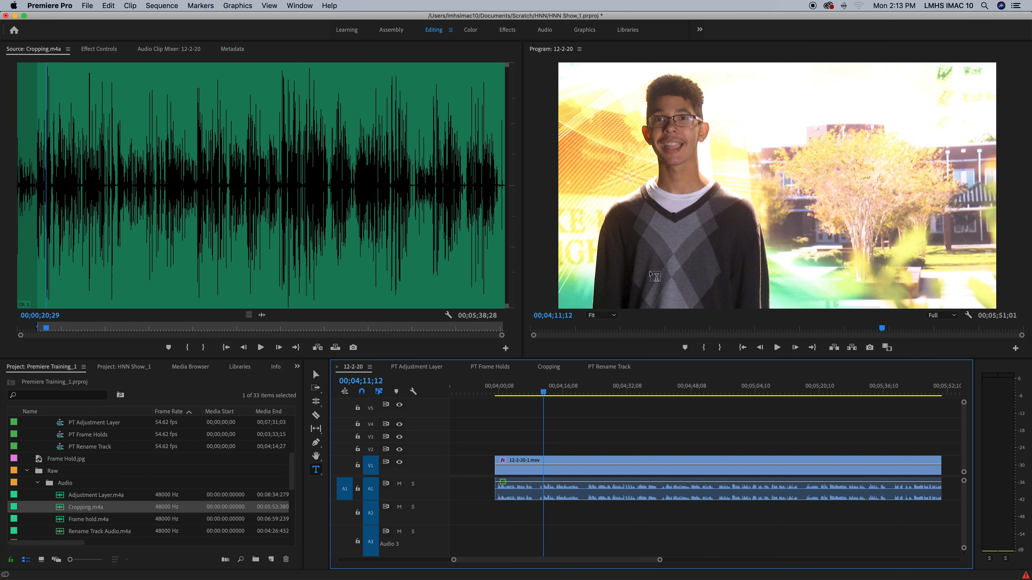
left_click(317, 374)
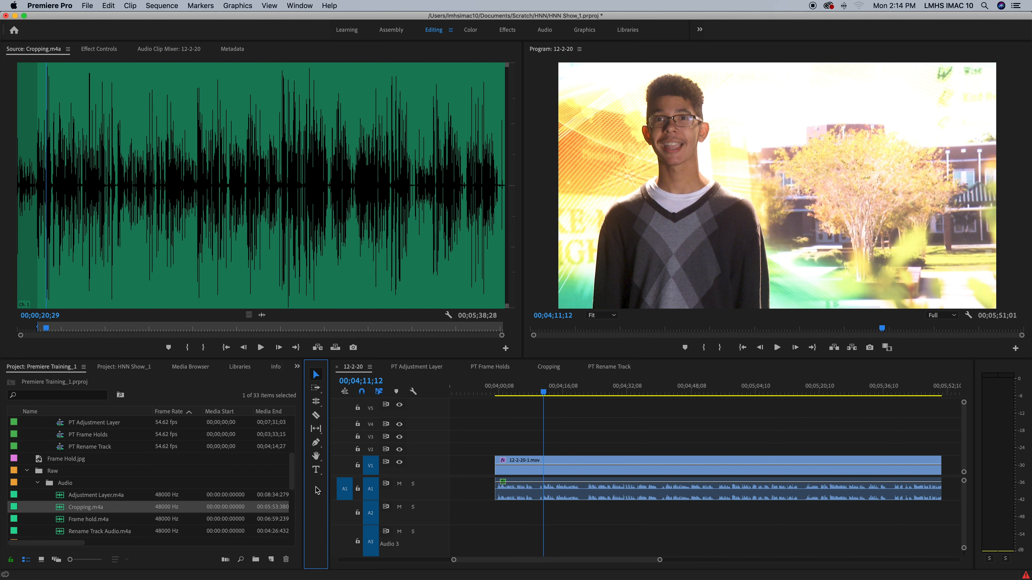
left_click(316, 471)
left_click_drag(608, 272, 774, 306)
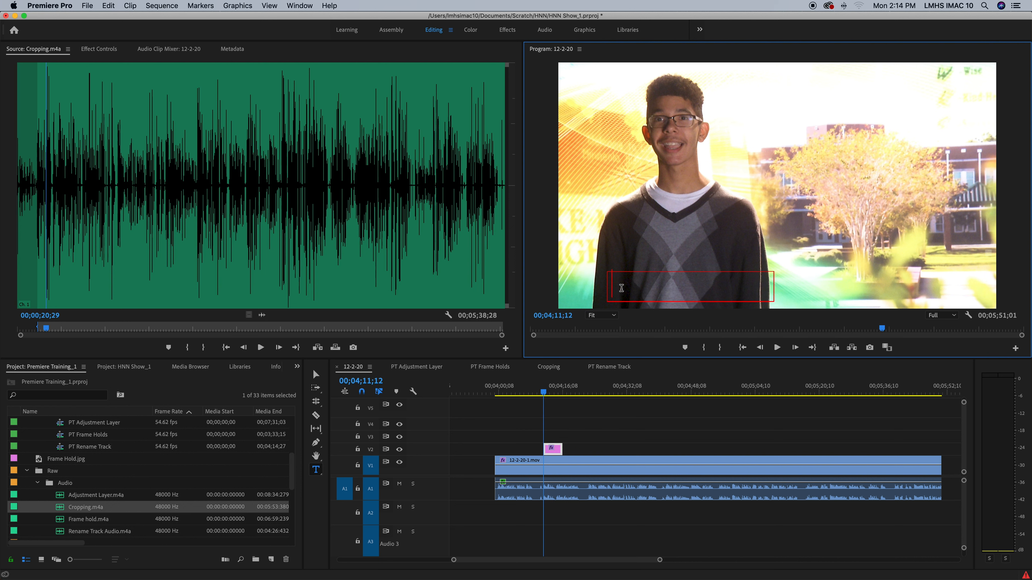
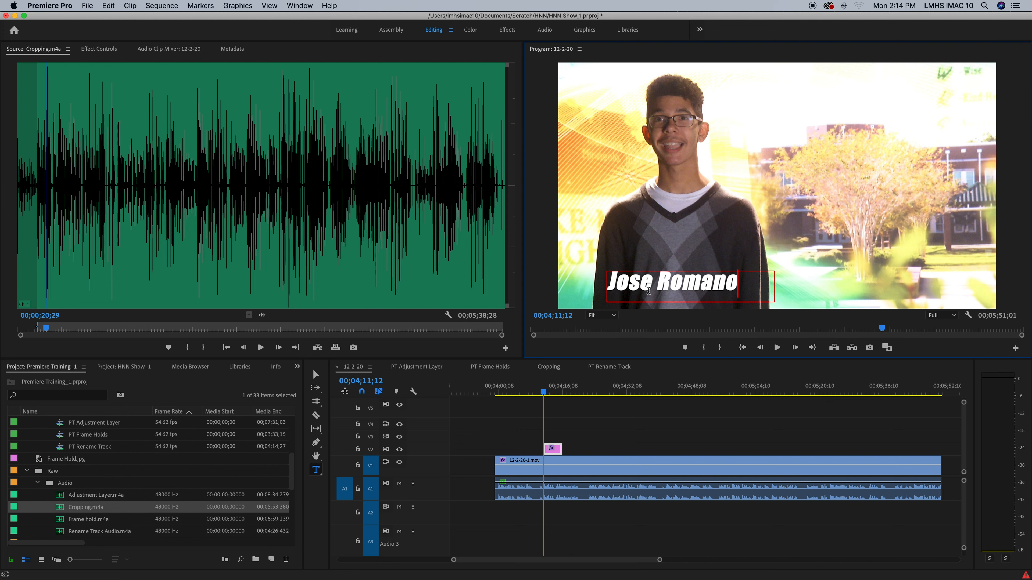
Widen the title's text box to the right and remove the stray word 'Hosting'.
left_click(316, 375)
left_click_drag(776, 288, 942, 294)
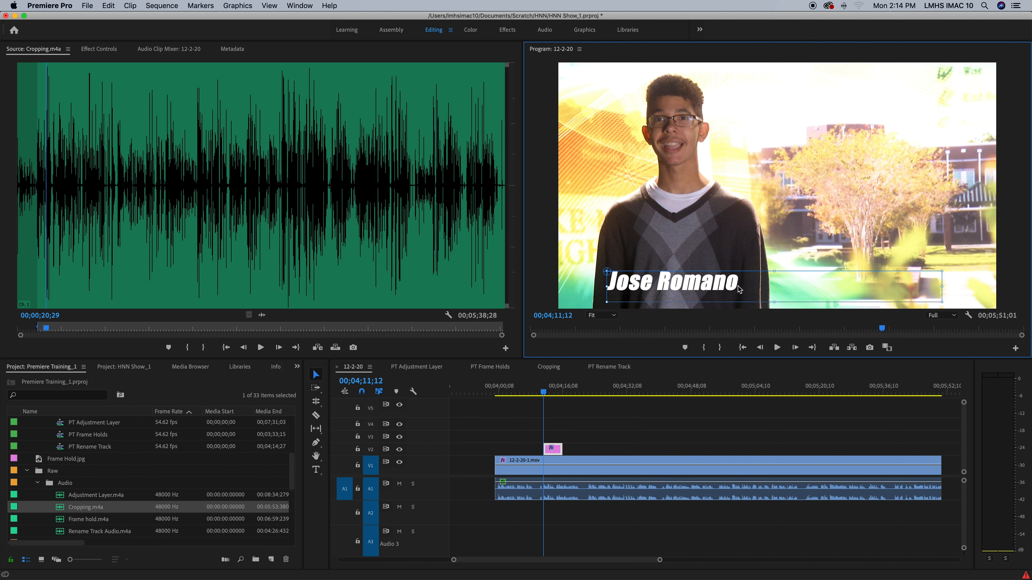
left_click(316, 469)
left_click(738, 285)
type("Hosting")
key("BackSpace")
key("BackSpace")
key("BackSpace")
key("BackSpace")
key("BackSpace")
key("BackSpace")
key("BackSpace")
key("BackSpace")
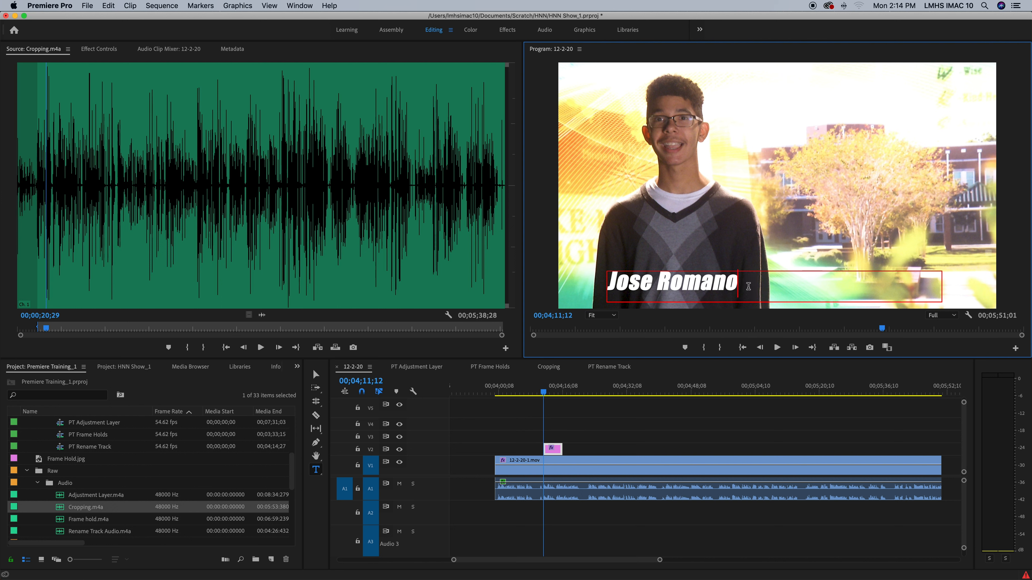
left_click(316, 375)
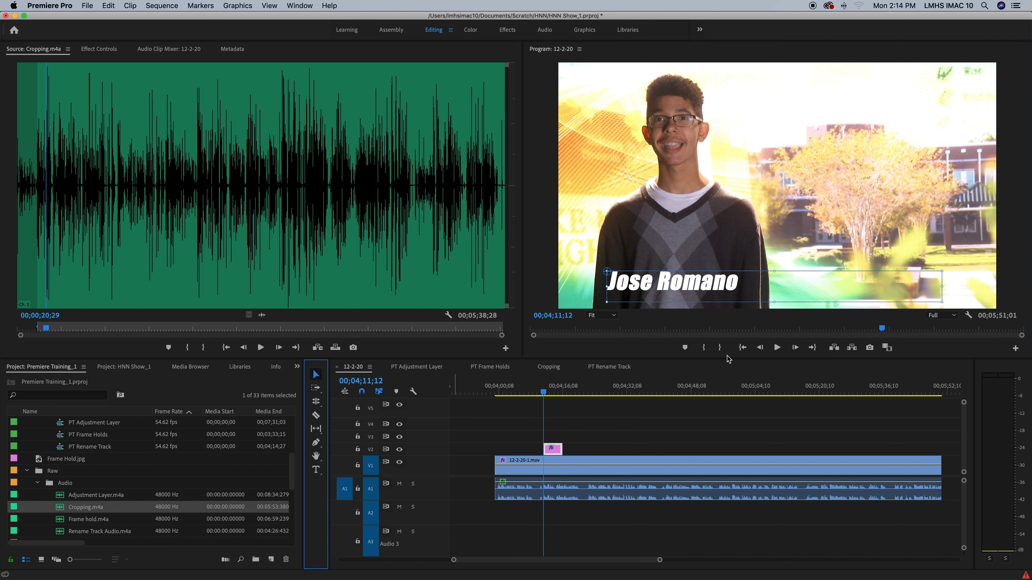
left_click_drag(943, 289, 743, 293)
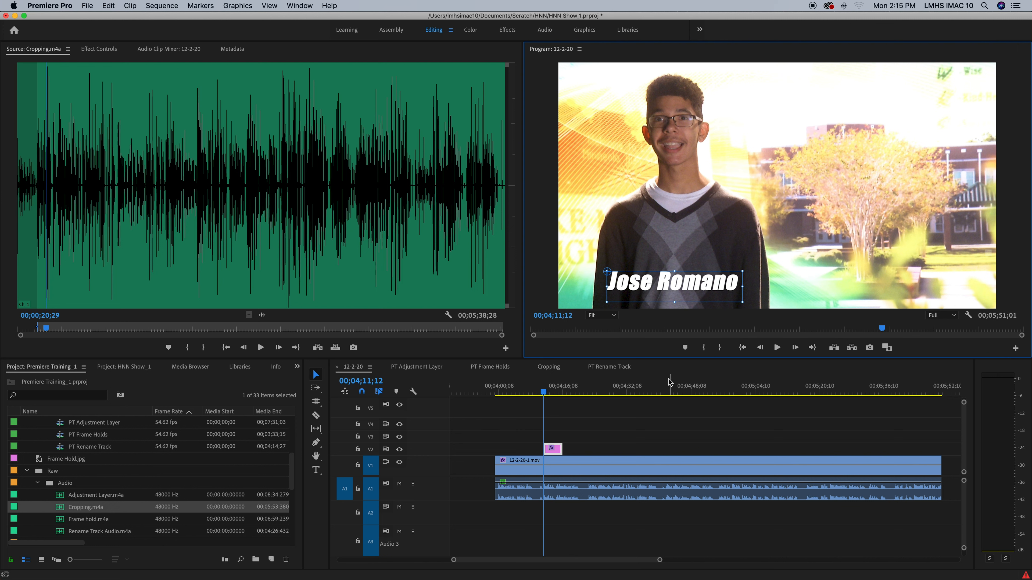
mouse_move(667, 289)
left_mouse_down()
mouse_move(719, 246)
mouse_move(662, 158)
mouse_move(690, 277)
mouse_move(737, 297)
mouse_move(664, 289)
left_mouse_up()
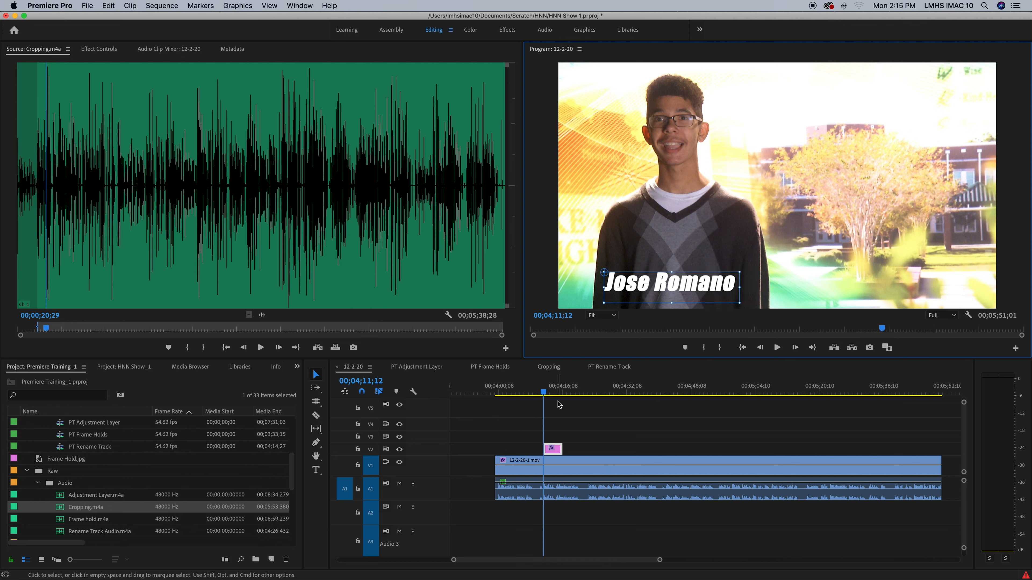
Zoom the timeline and slide the title clip on V2 so it appears around 00;04;12.
left_click(552, 393)
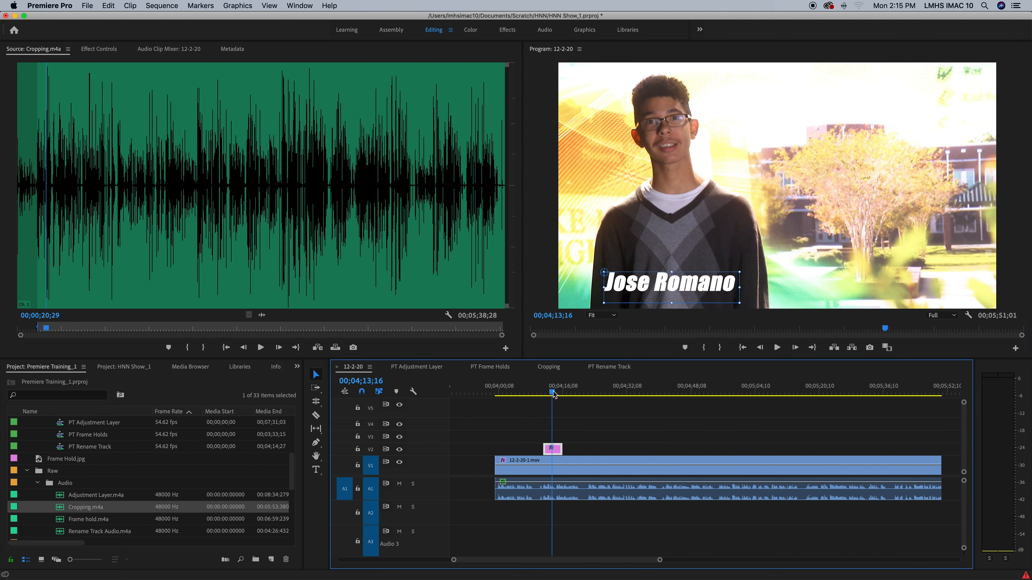
key("=")
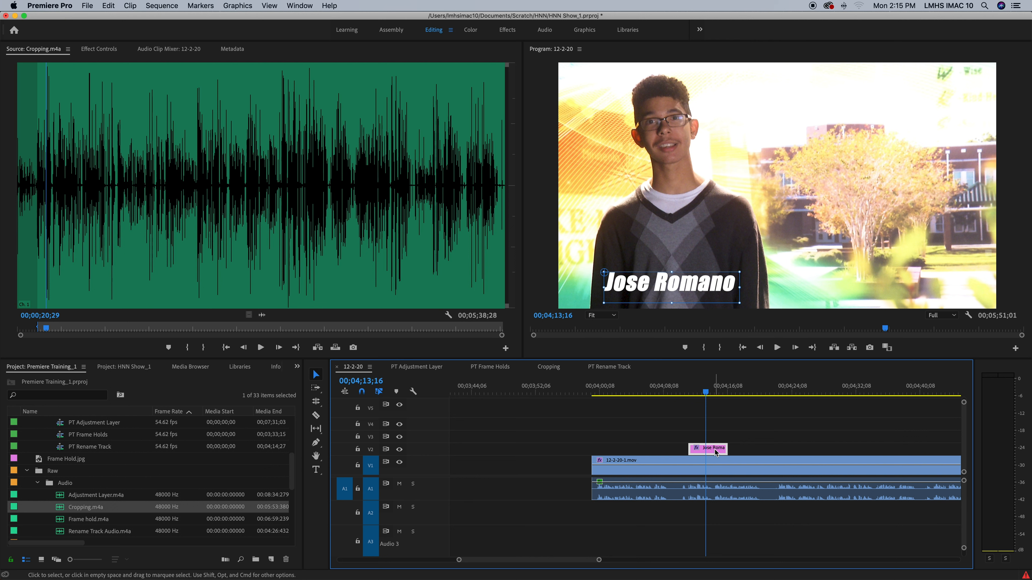
left_click_drag(715, 450, 795, 449)
left_click_drag(741, 392, 681, 412)
left_click_drag(793, 451, 701, 451)
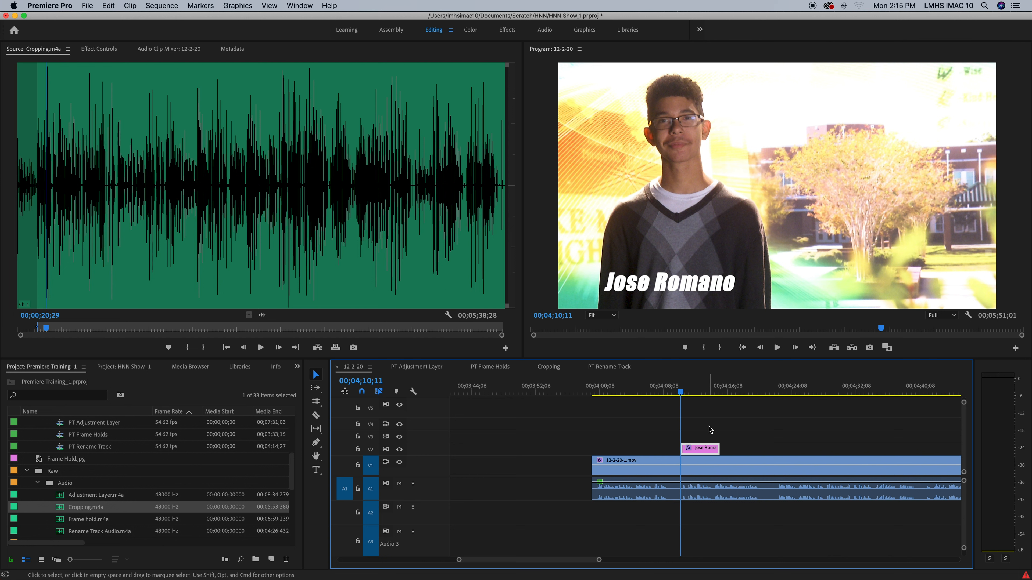
left_click(697, 394)
left_click_drag(698, 397, 693, 397)
left_click(679, 439)
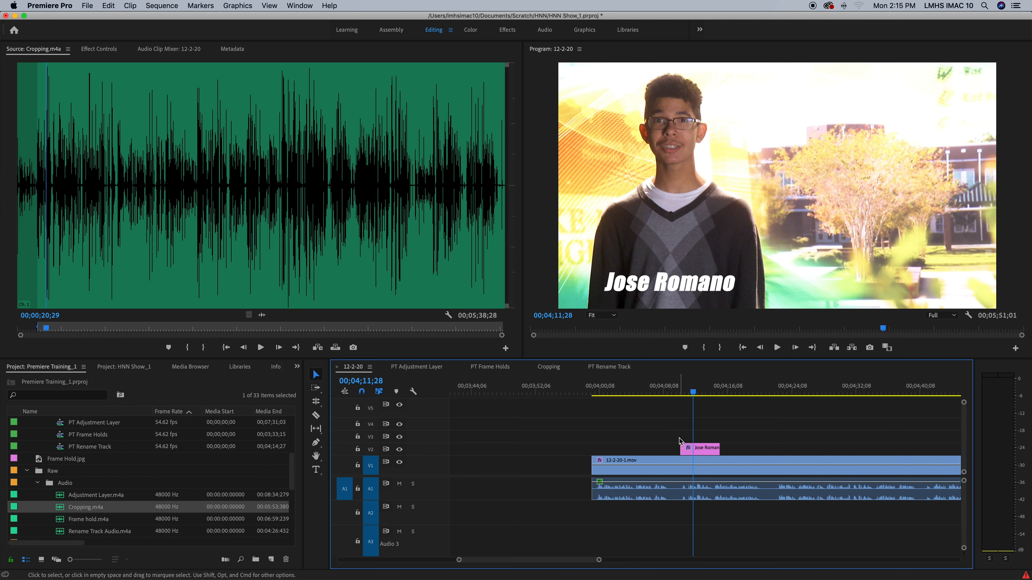
left_click(706, 452)
left_click(98, 49)
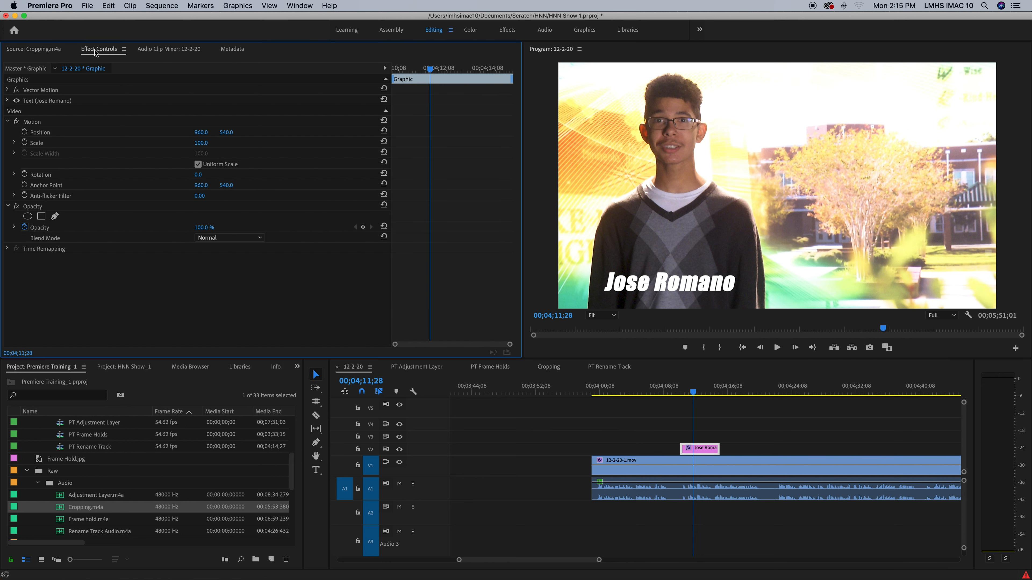
left_click(16, 101)
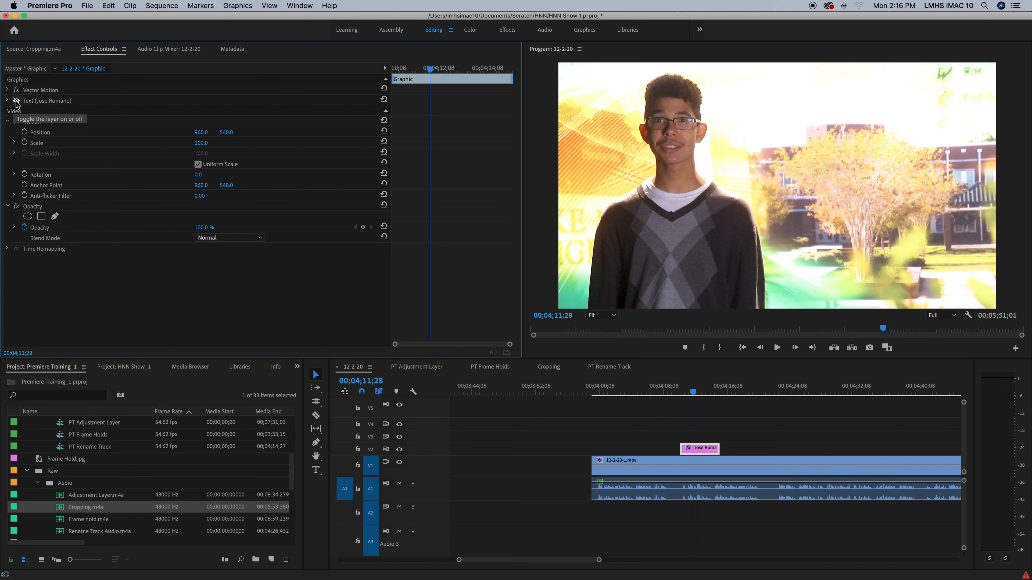
left_click(17, 101)
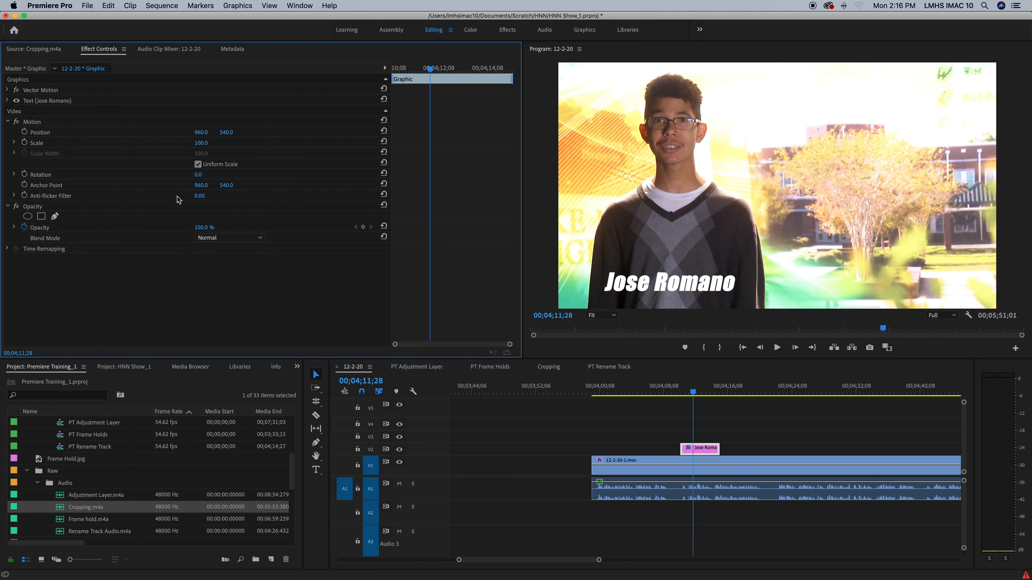
left_click(7, 101)
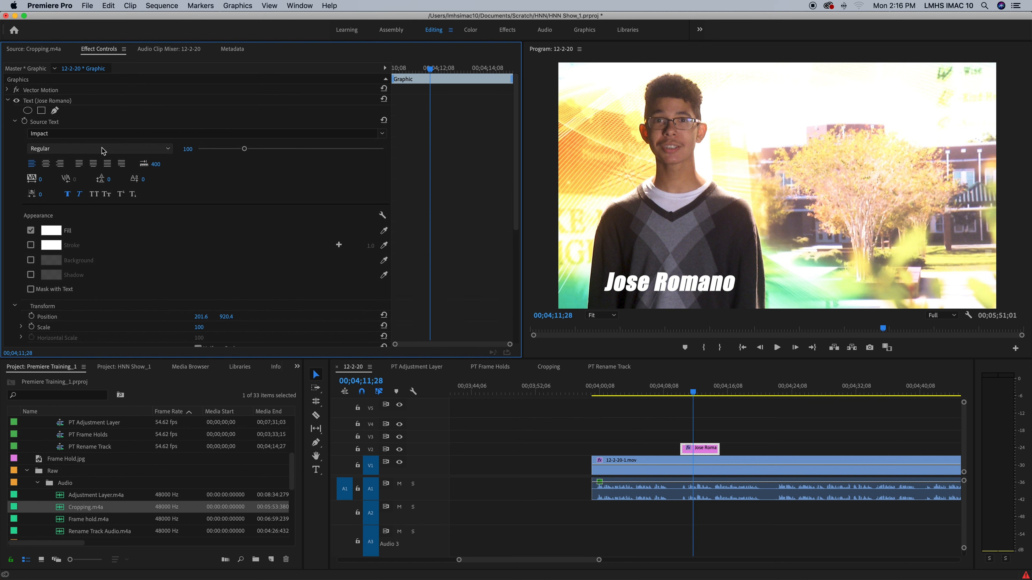
left_click(719, 434)
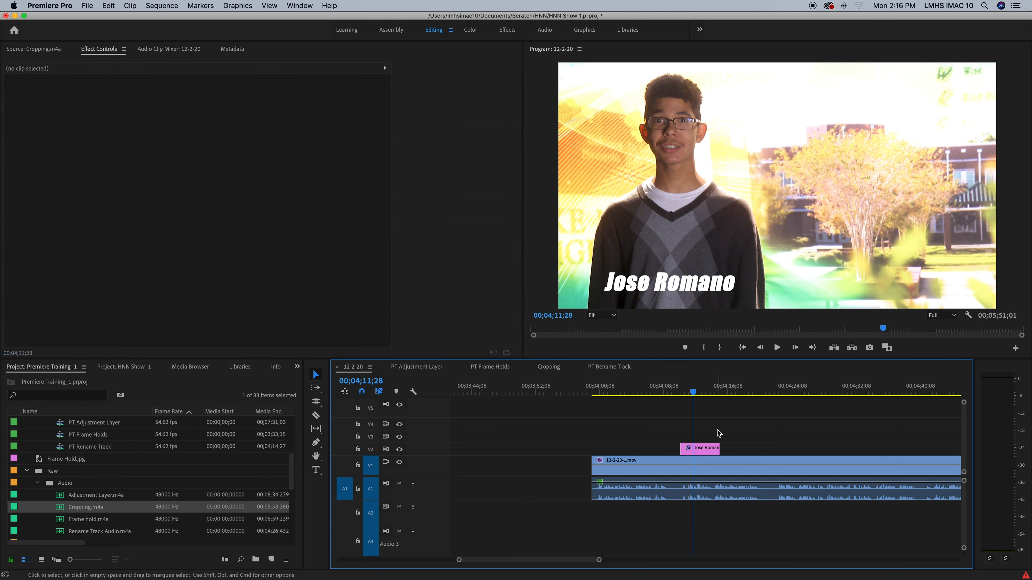
left_click(690, 394)
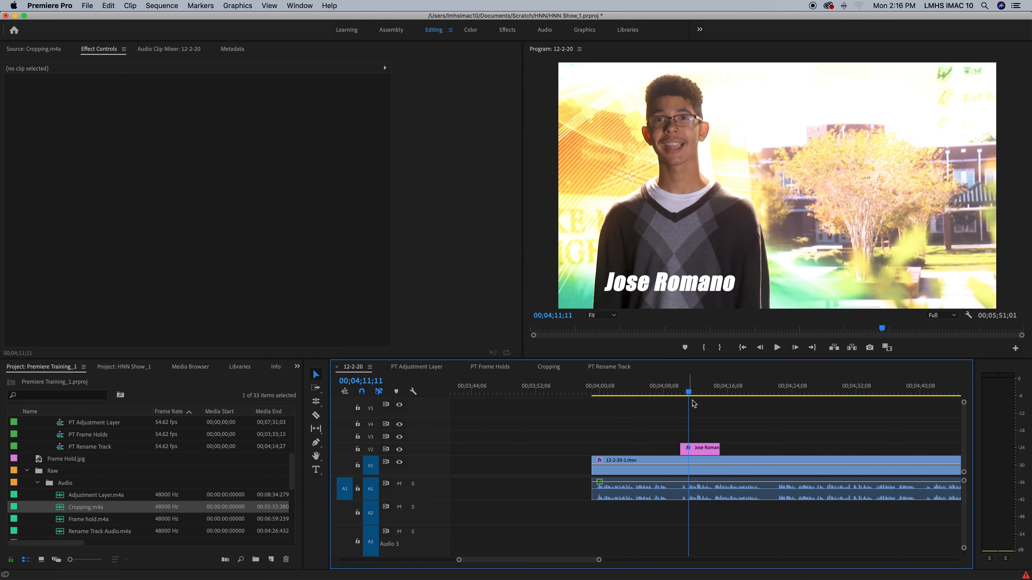
left_click(705, 450)
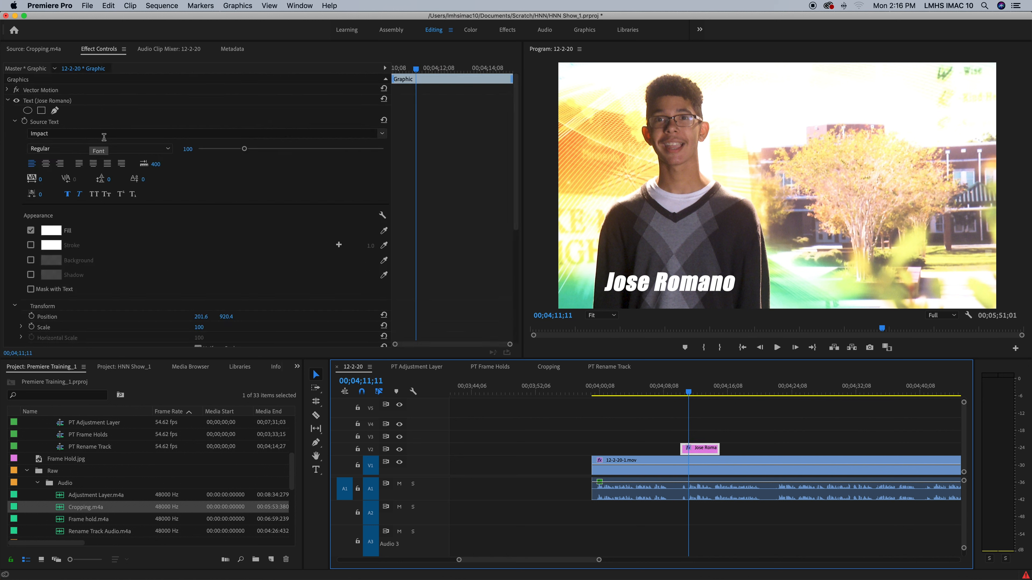
left_click(368, 135)
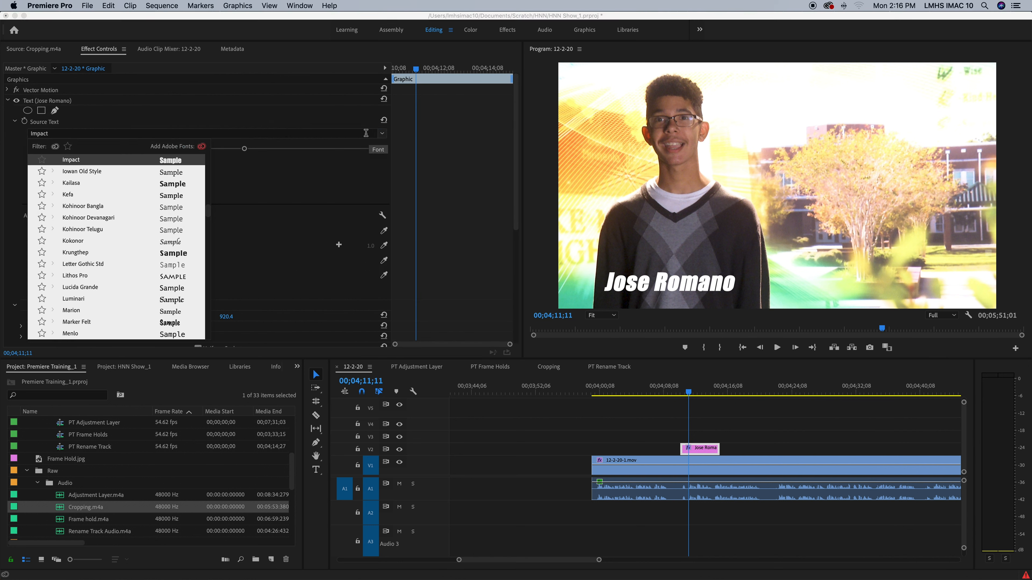
type("arial")
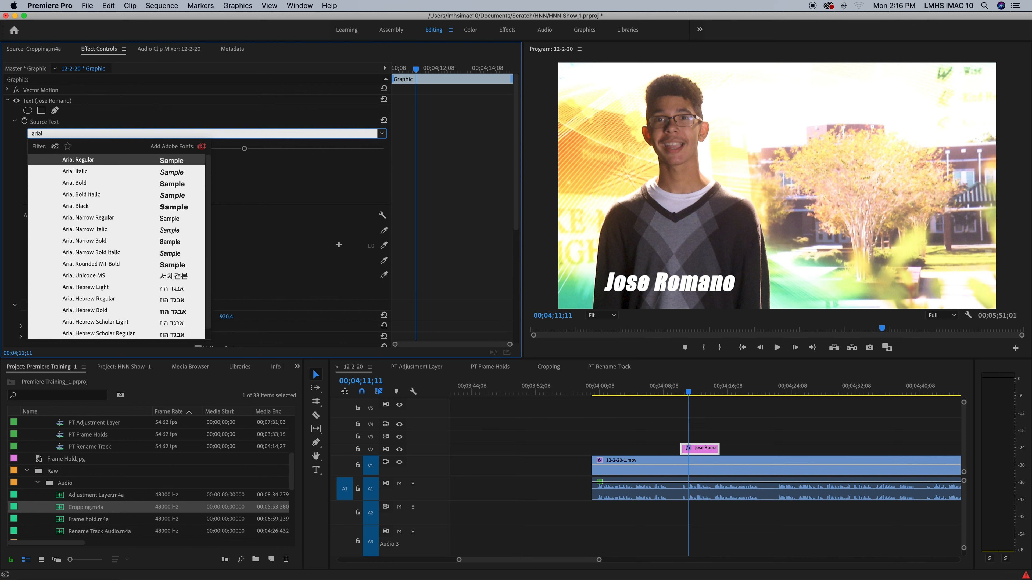
key("Return")
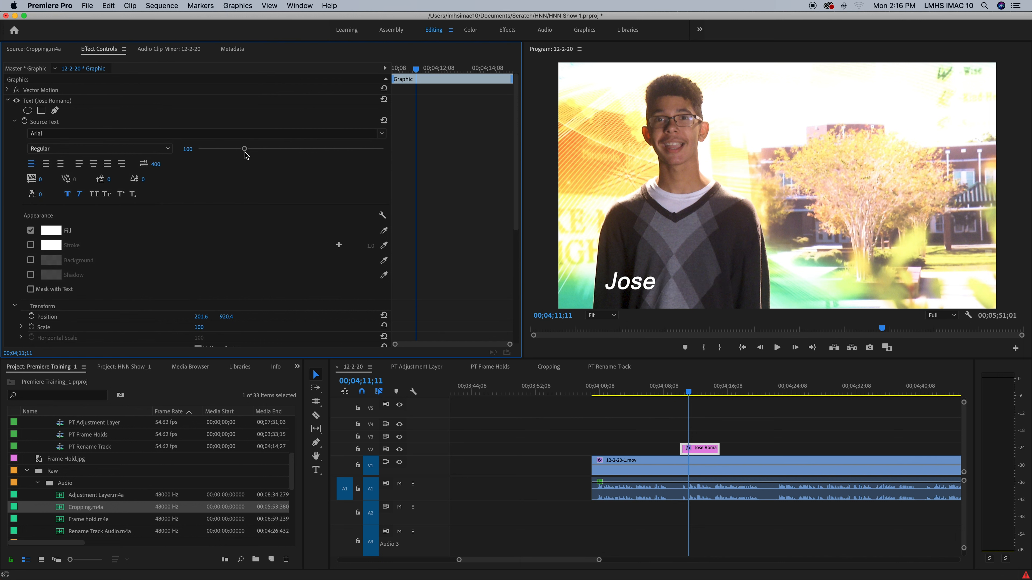
left_click_drag(245, 149, 369, 148)
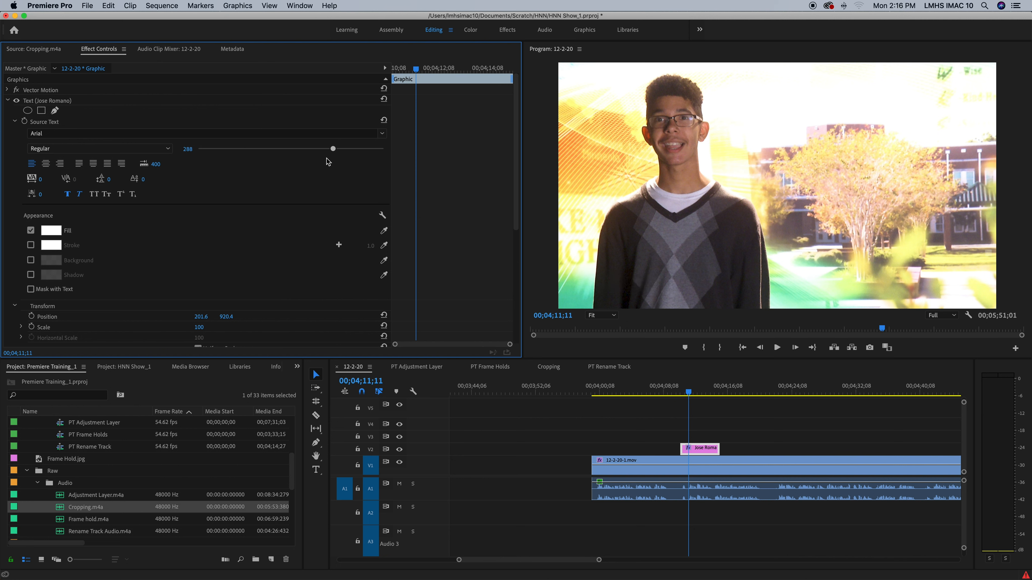
mouse_move(289, 167)
left_mouse_down()
mouse_move(256, 166)
mouse_move(275, 163)
left_mouse_up()
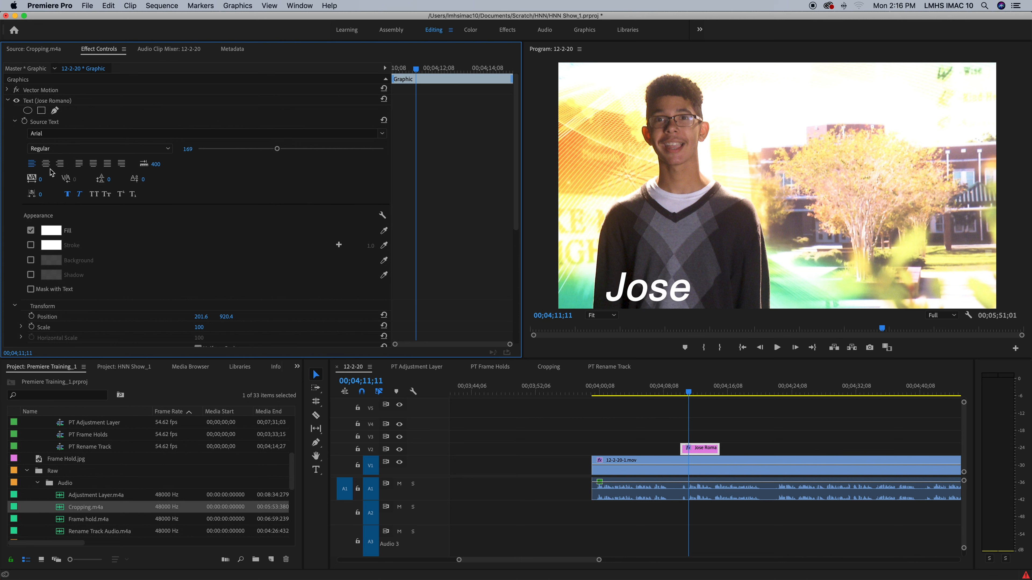
Set the Arial title's font style to Bold Italic.
left_click(72, 150)
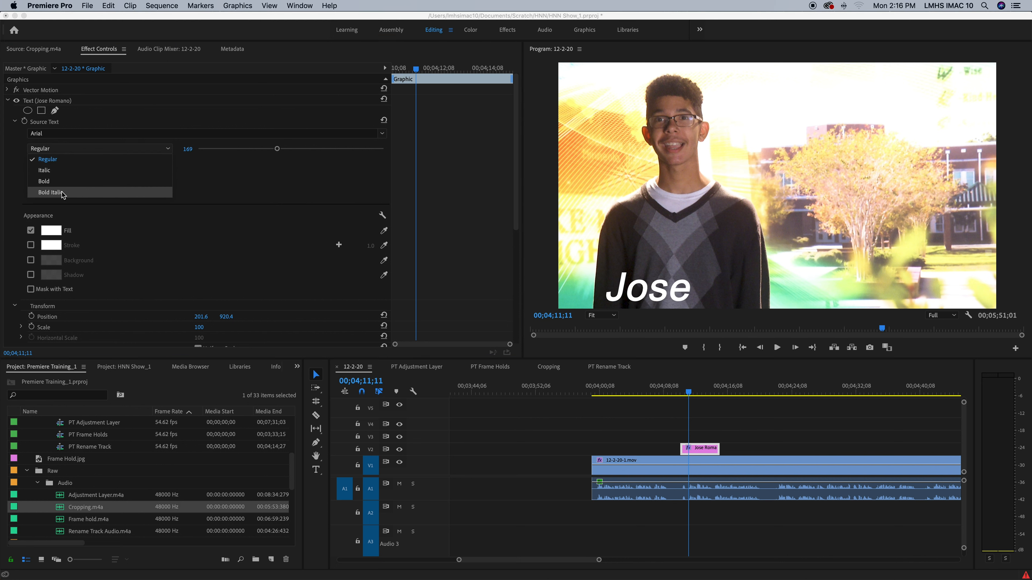
left_click(61, 182)
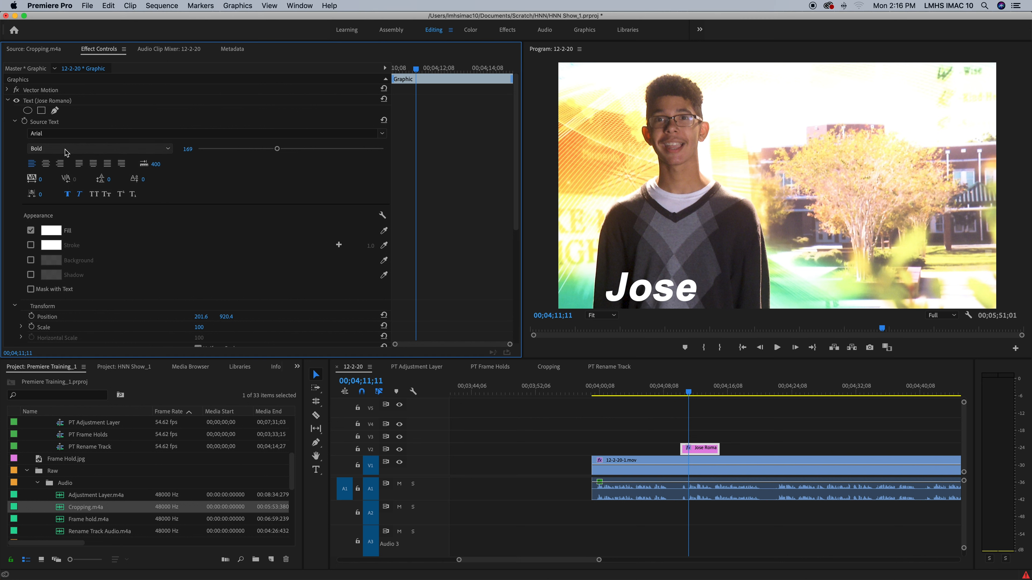
left_click(65, 150)
left_click(66, 195)
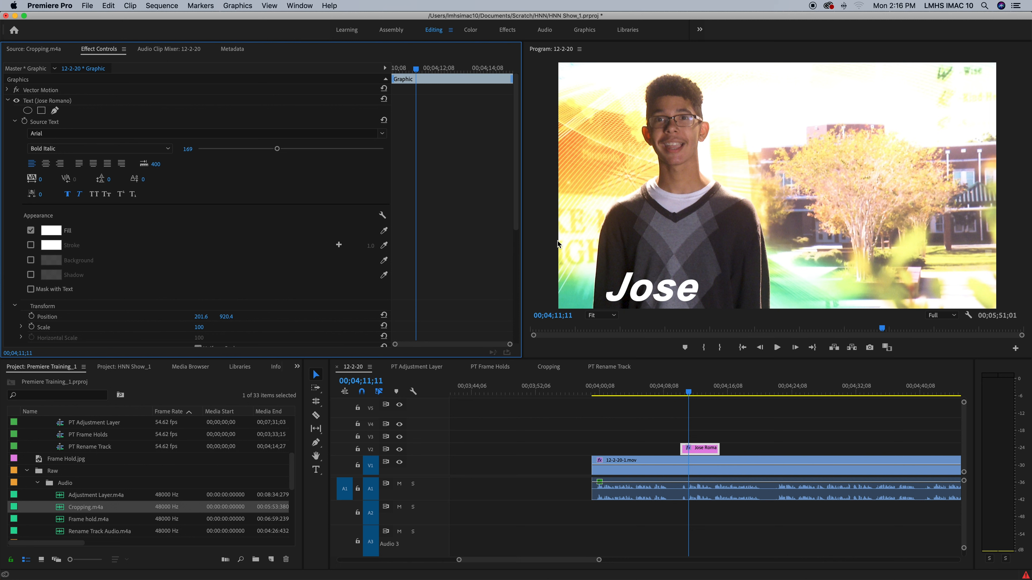
Move the title up to position 192.5, 893.4 and narrow its text box.
mouse_move(647, 296)
left_mouse_down()
mouse_move(662, 276)
mouse_move(645, 294)
left_mouse_up()
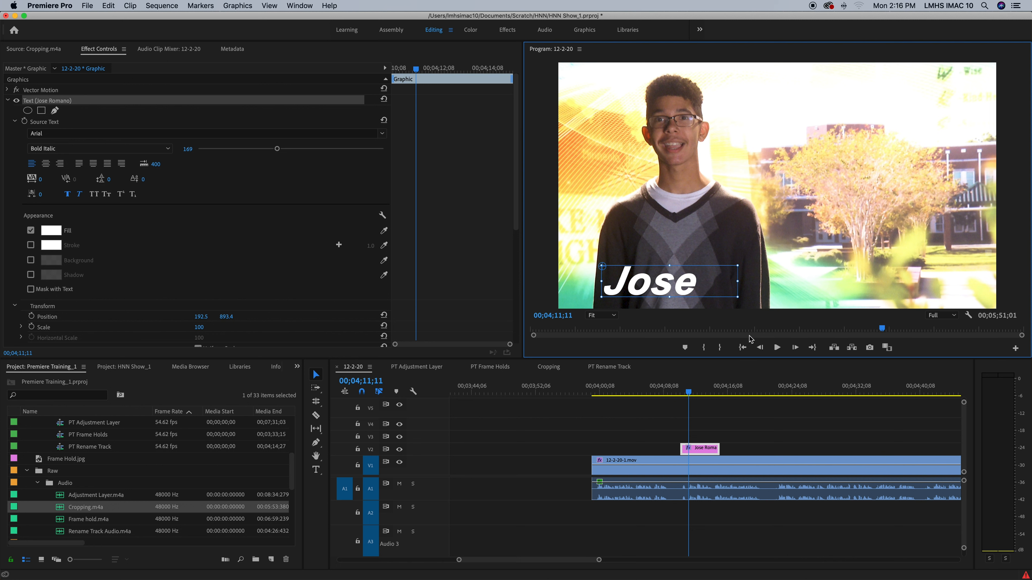
left_click_drag(726, 401, 695, 395)
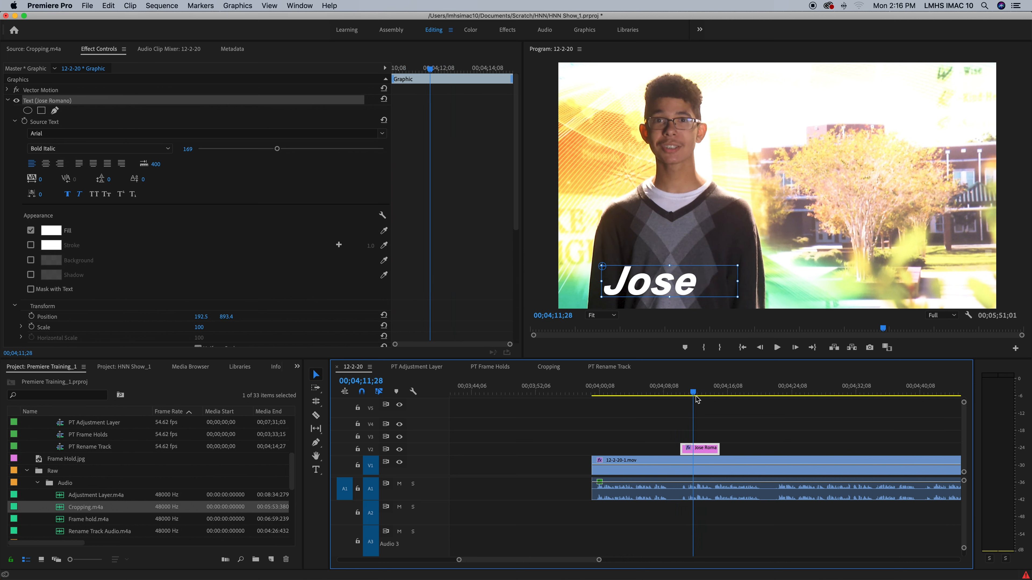
left_click(723, 286)
left_click_drag(723, 286, 702, 292)
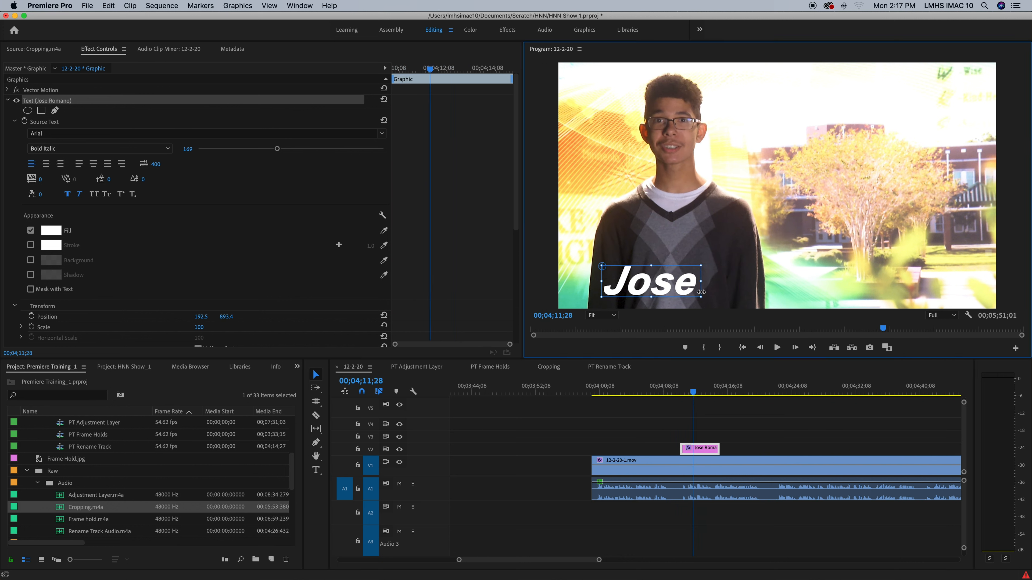